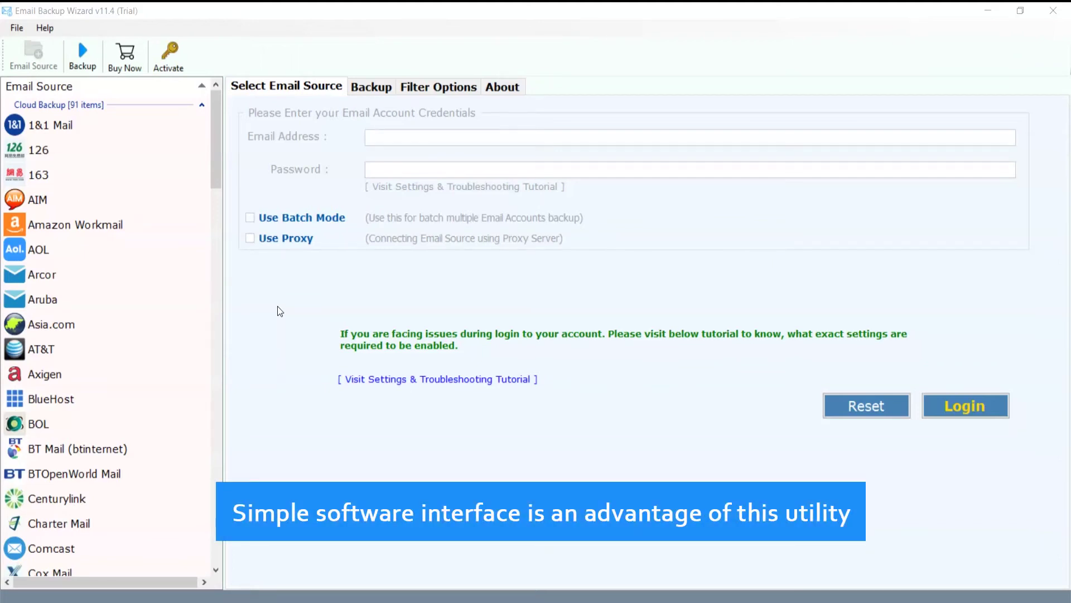
Pick Gmail from the Email Source list
click(212, 183)
drag(212, 179, 211, 289)
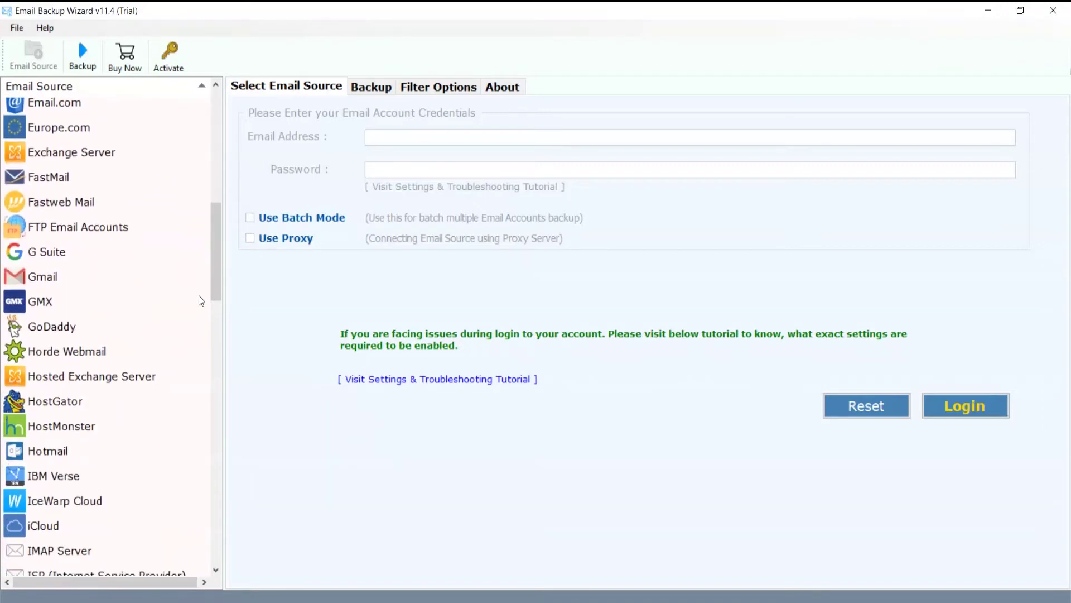
click(86, 279)
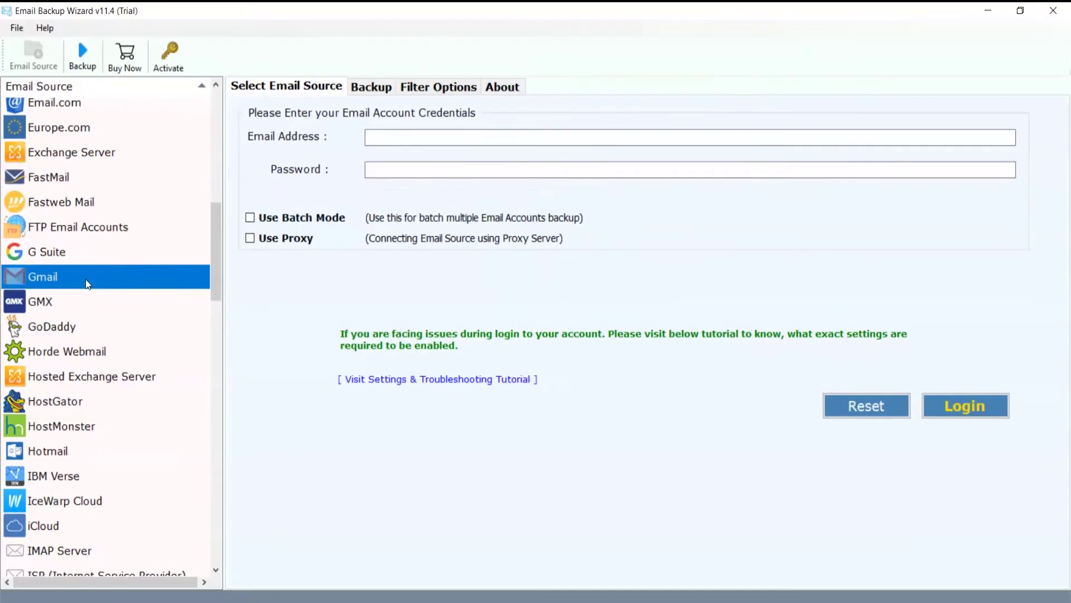
Enter the Gmail address and app password, leaving Use Batch Mode unchecked
click(377, 140)
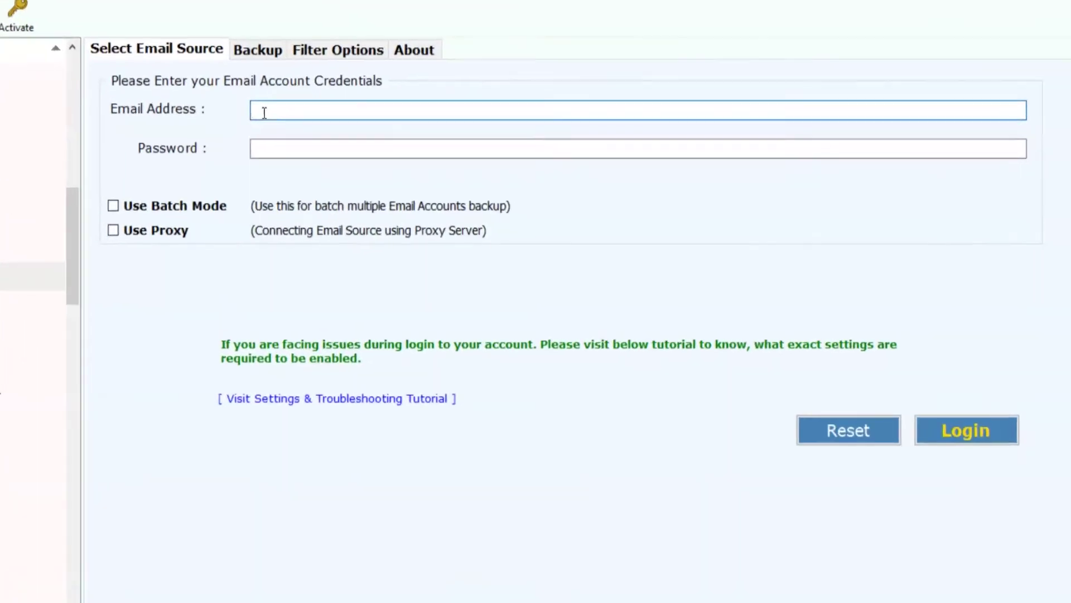
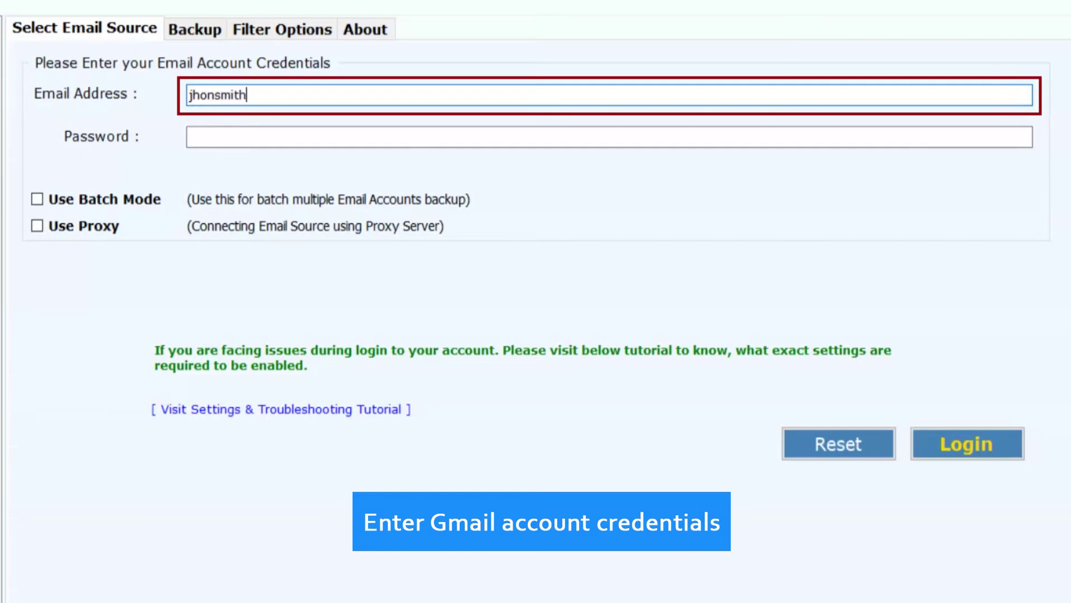
click(196, 136)
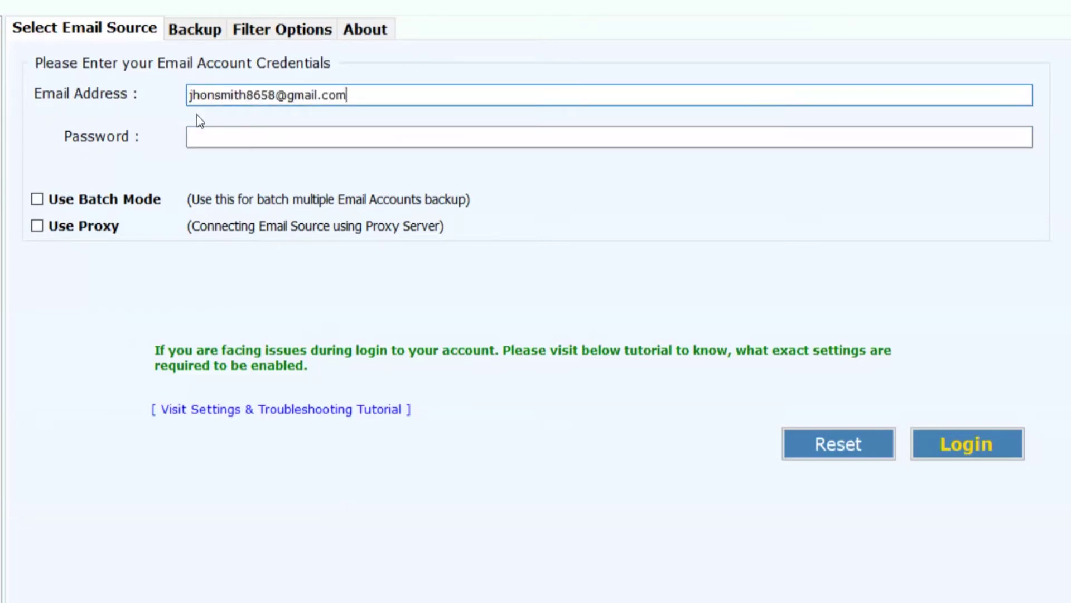
click(196, 136)
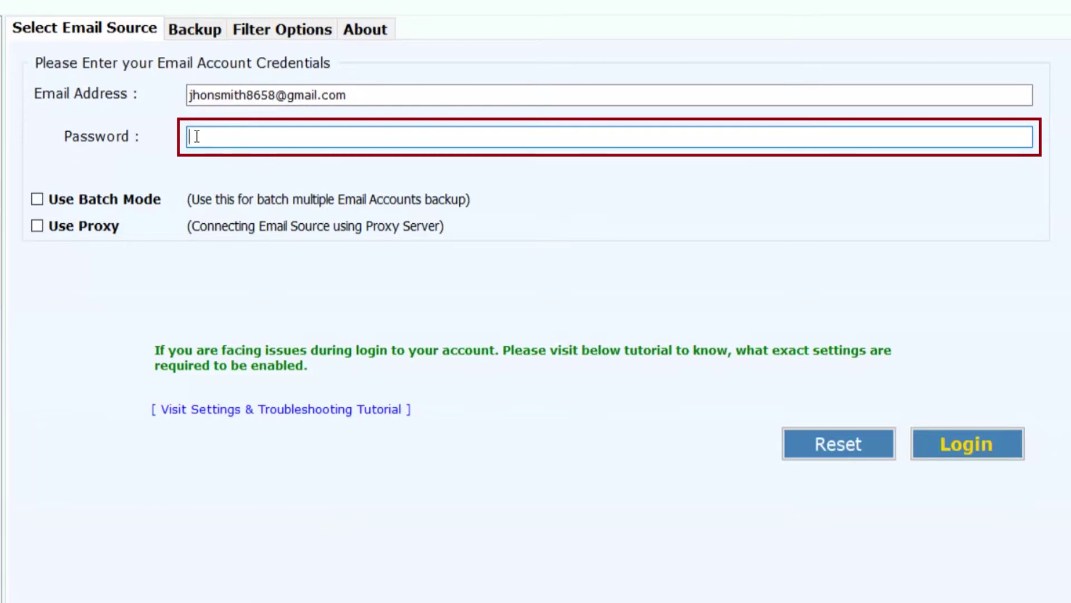
text(*****************)
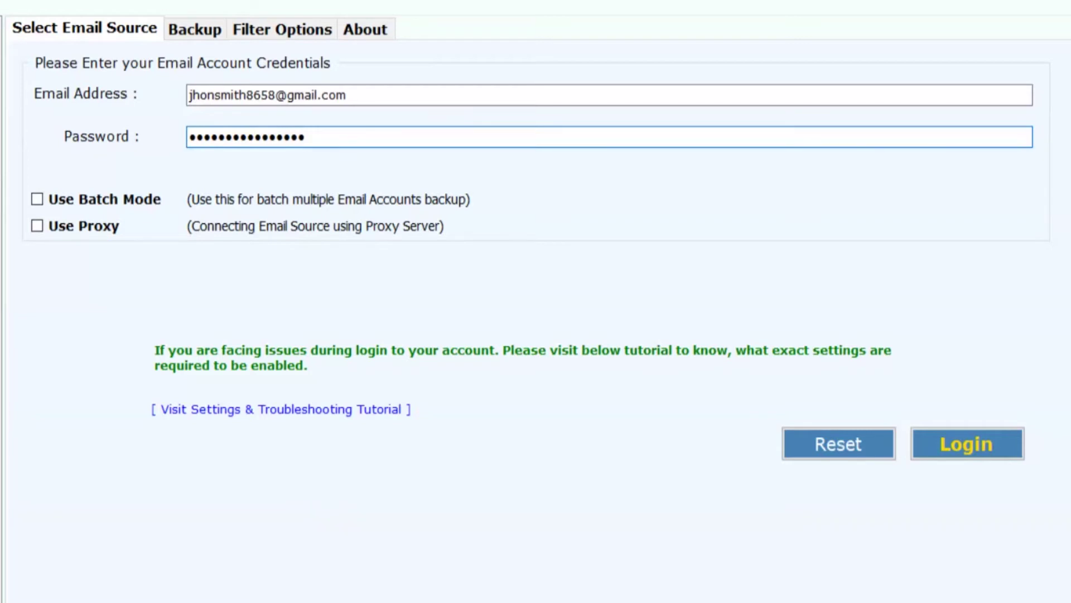
click(38, 201)
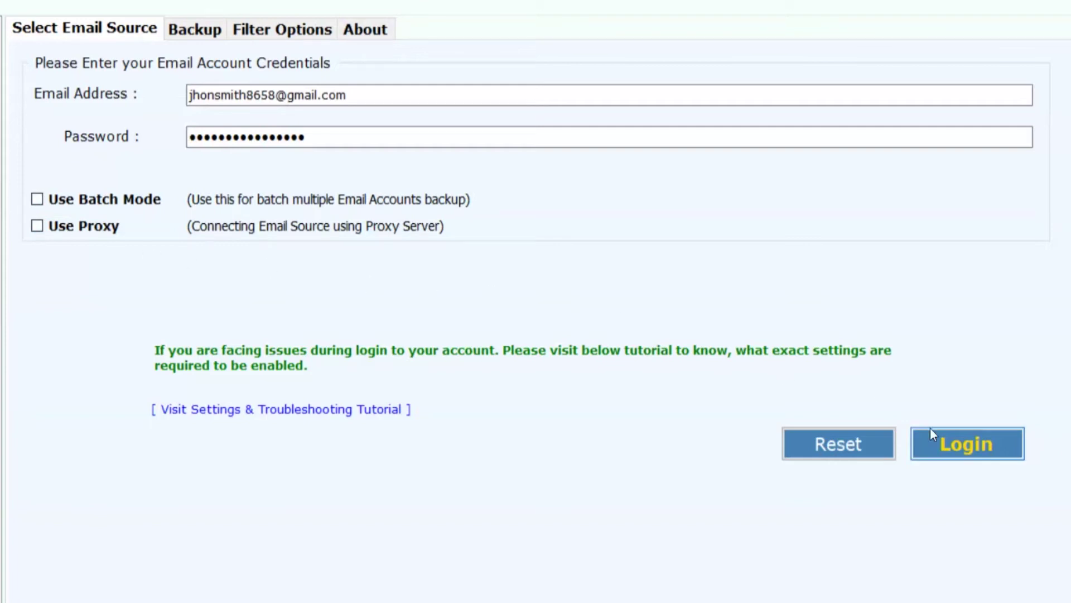
Log in, then tick the INBOX, All Mail, Bin and Important folders
click(968, 446)
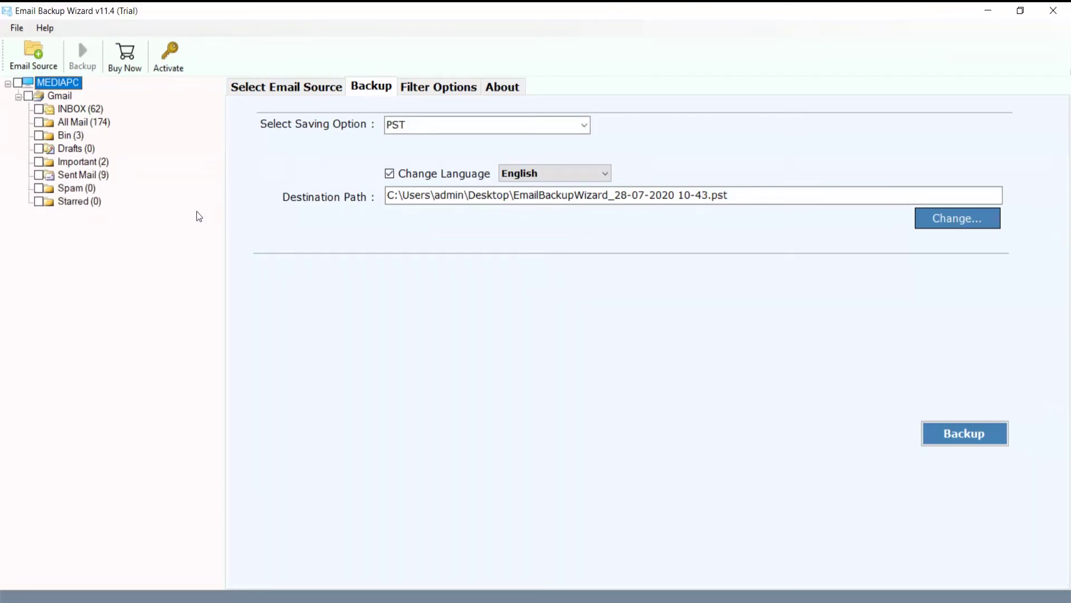
click(39, 109)
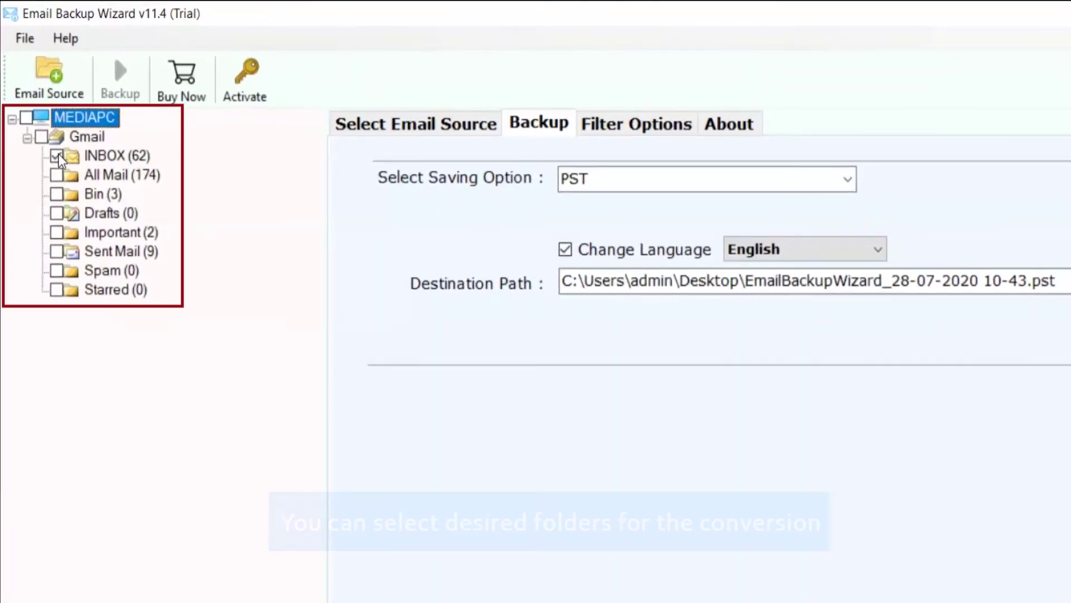
click(56, 194)
click(56, 232)
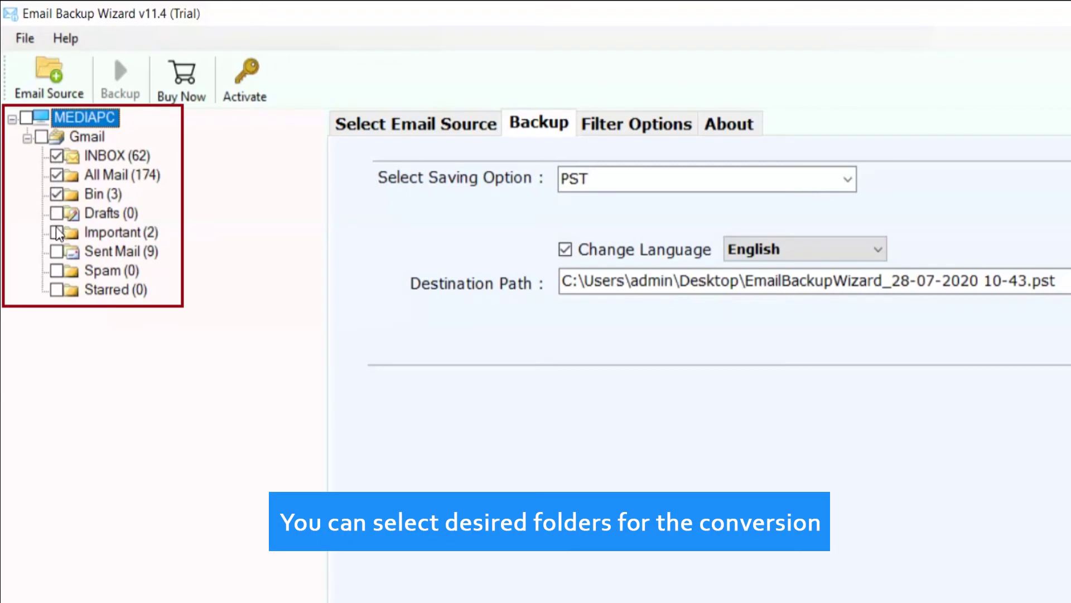
click(57, 252)
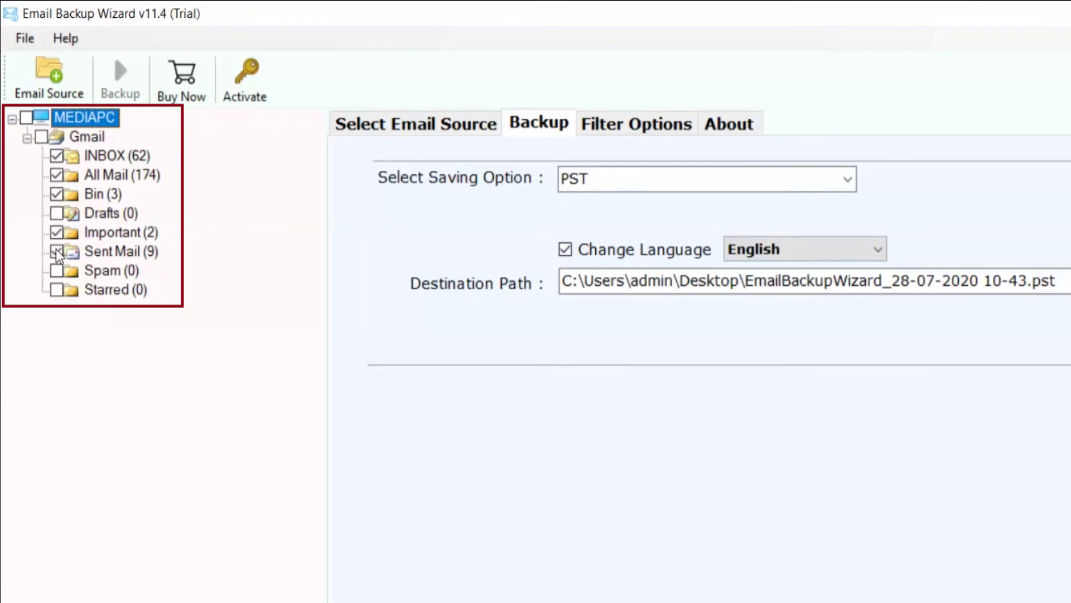
Choose Extract Email Address in the Select Saving Option dropdown
click(848, 181)
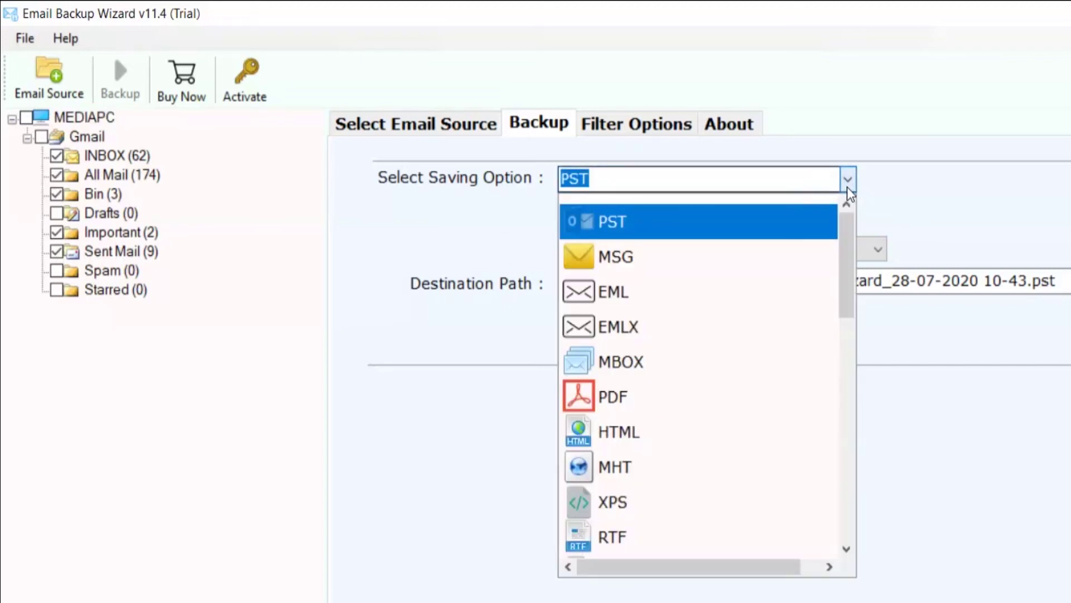
mouse_move(846, 220)
mouse_down()
mouse_move(843, 444)
mouse_move(846, 398)
mouse_up()
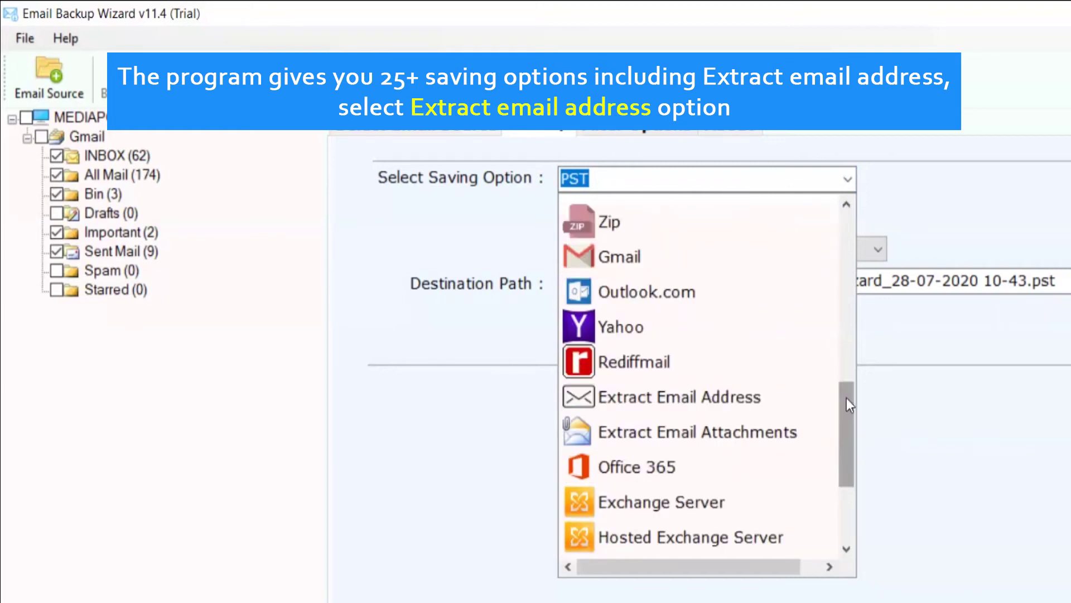
click(774, 398)
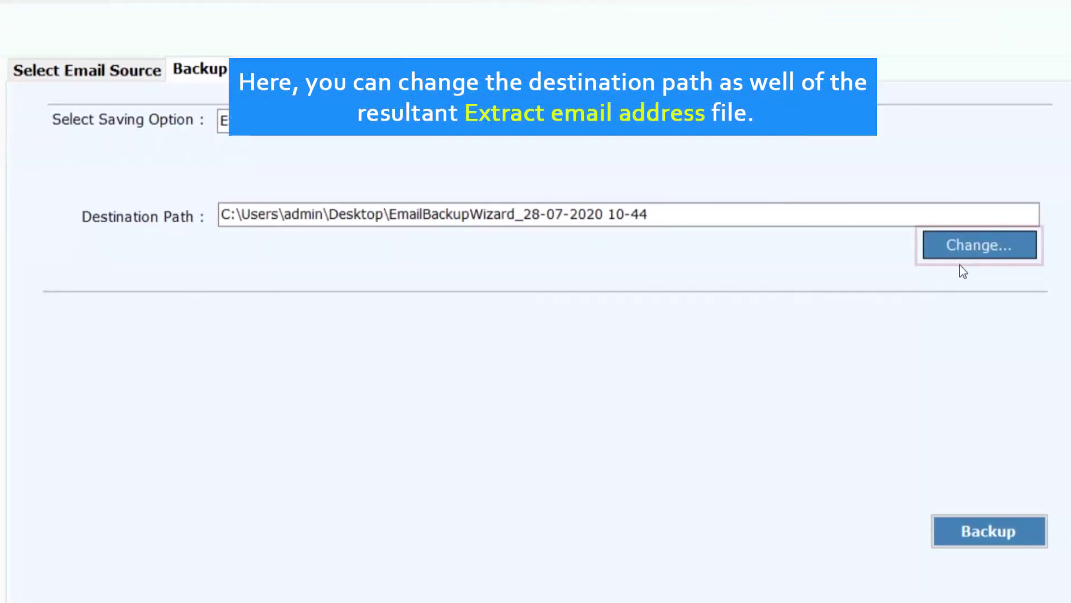
Change the destination path to the C:\Output folder
click(989, 244)
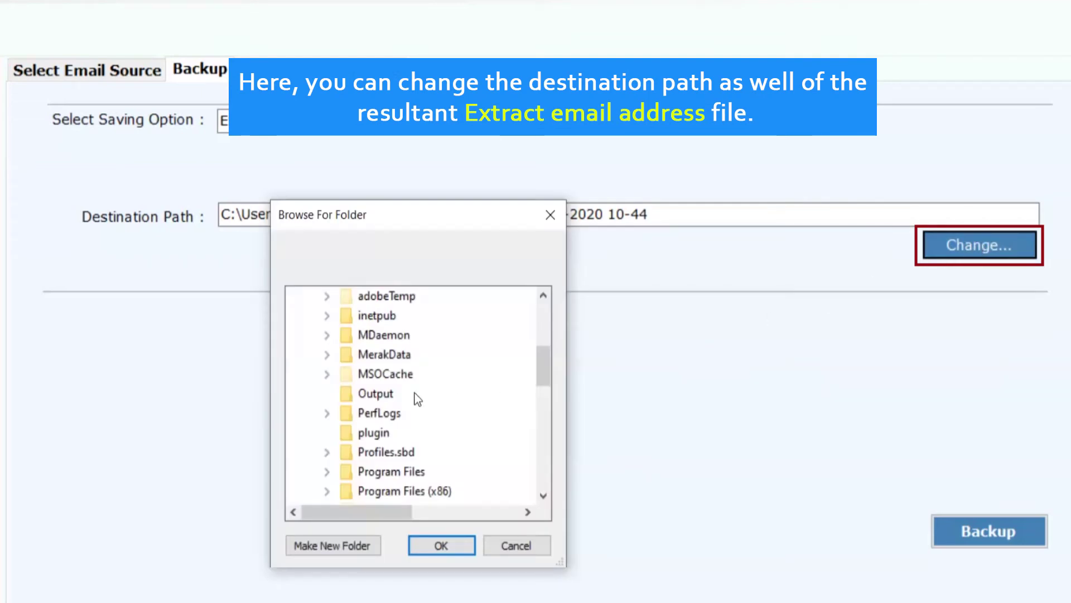
click(384, 396)
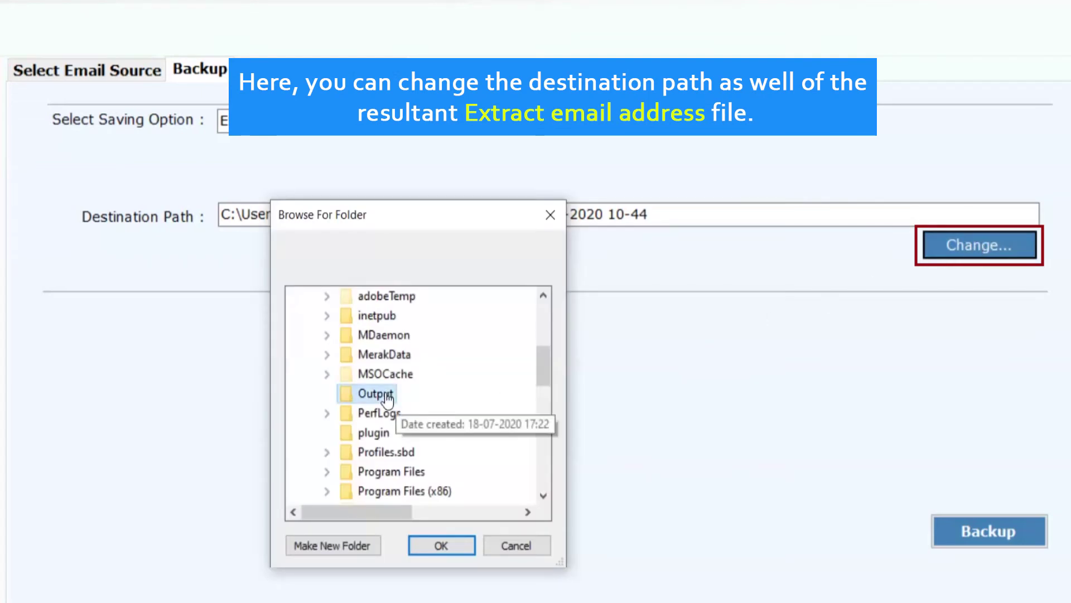
click(461, 546)
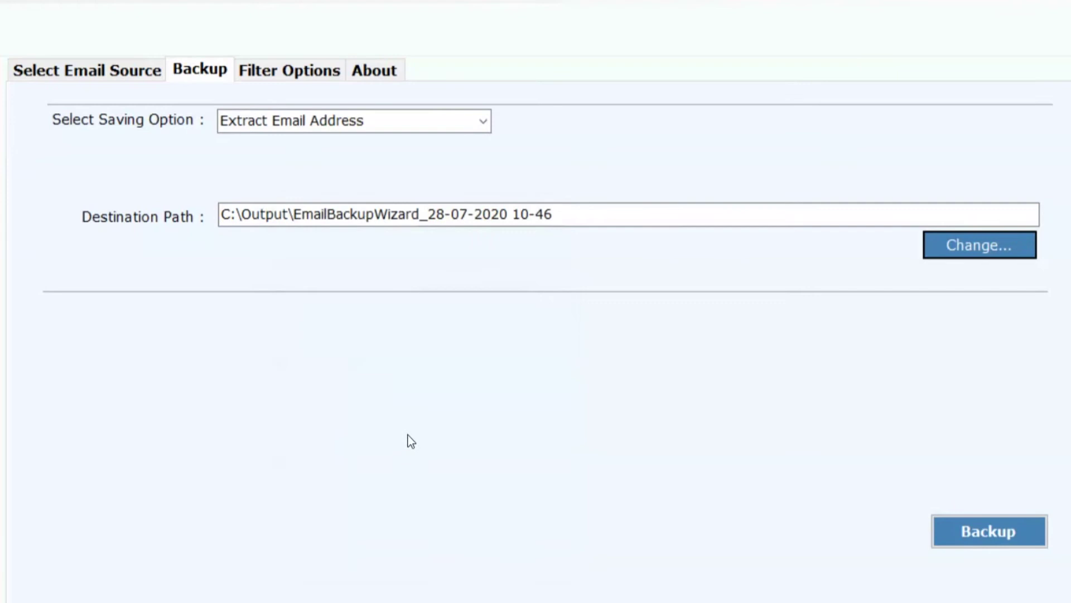
Leave Use Advance Settings off and keep From, To, CC, BCC and Body checked
click(284, 75)
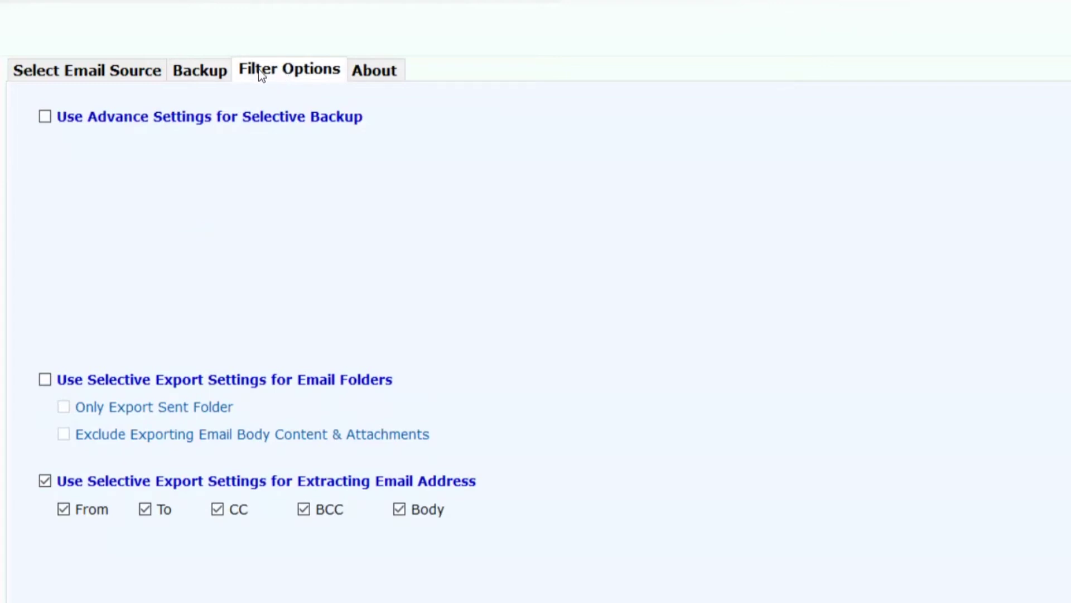
click(46, 117)
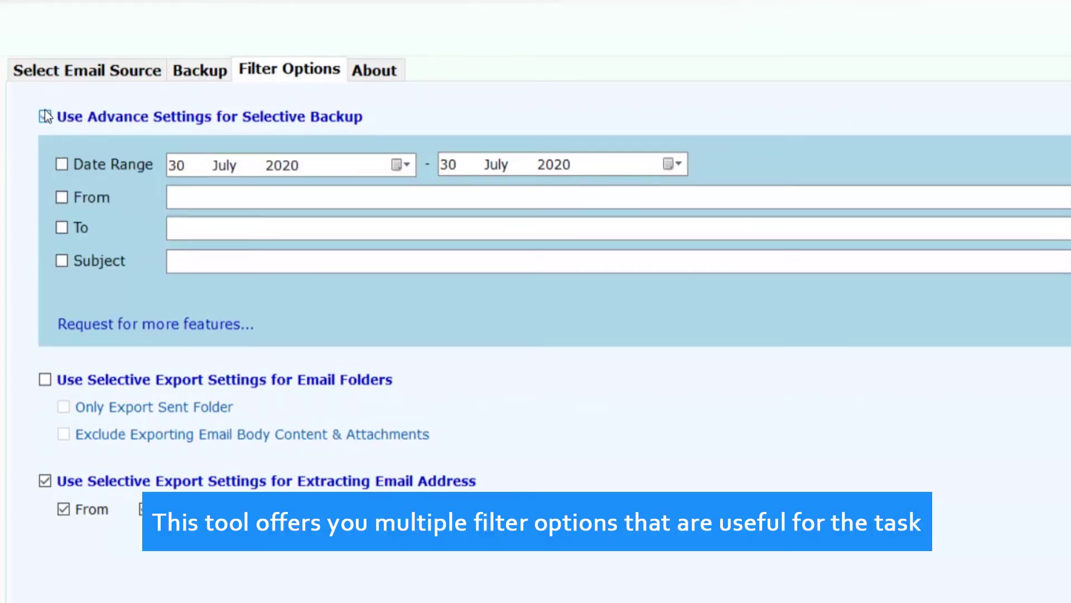
click(45, 117)
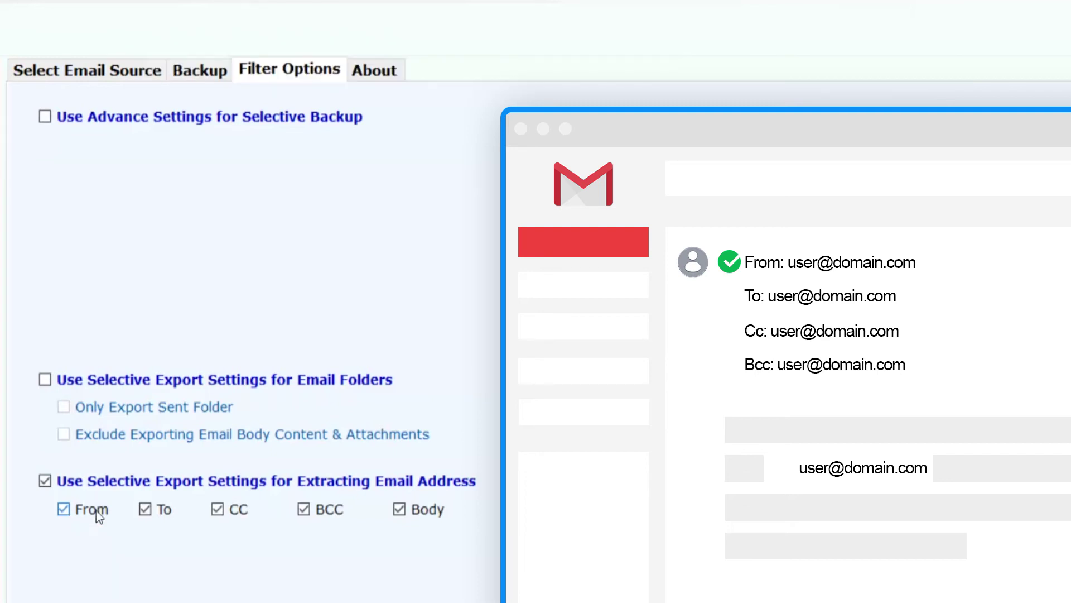
click(143, 507)
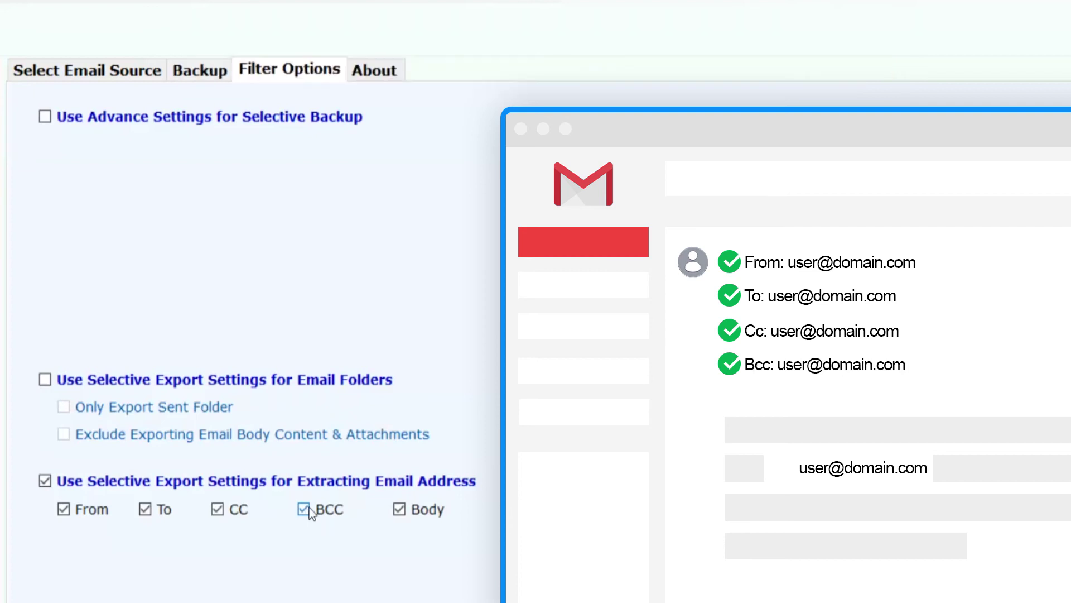
click(398, 509)
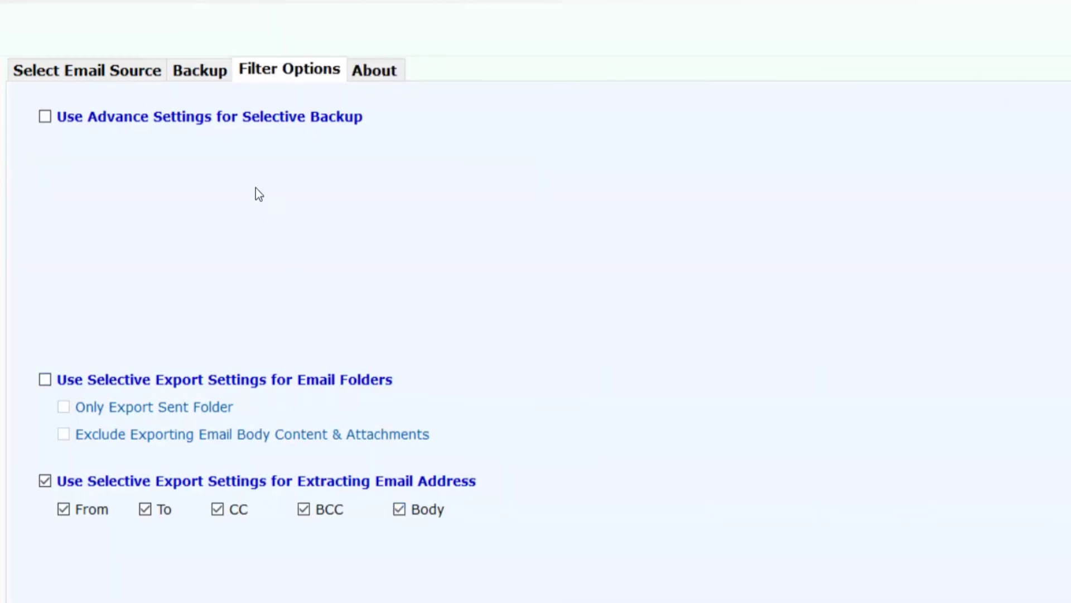
Run Backup, dismiss the completion message, and open AllItems.csv in Excel
click(205, 72)
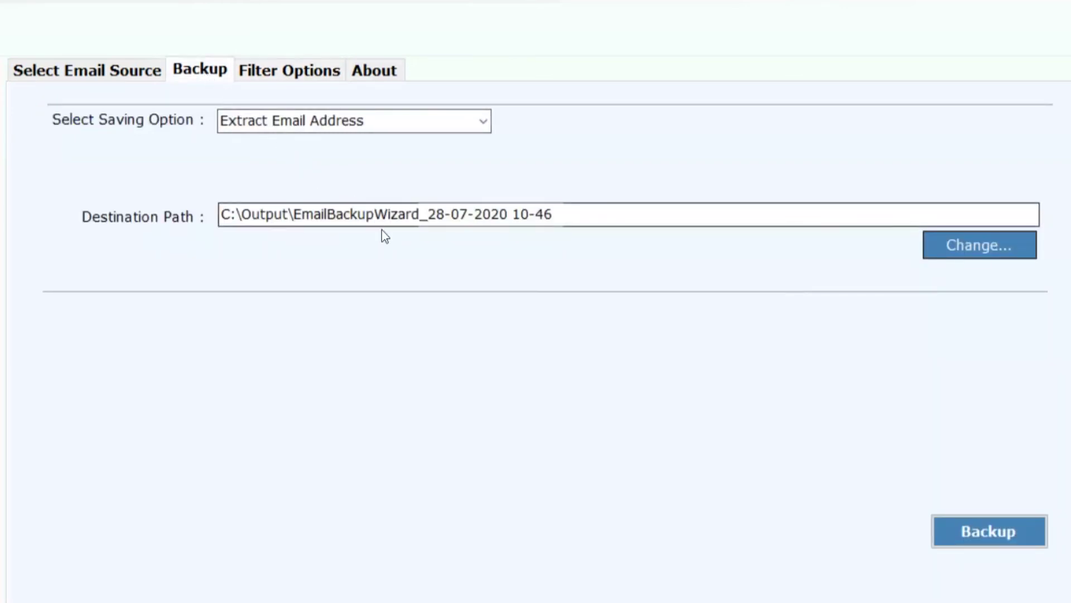
click(983, 529)
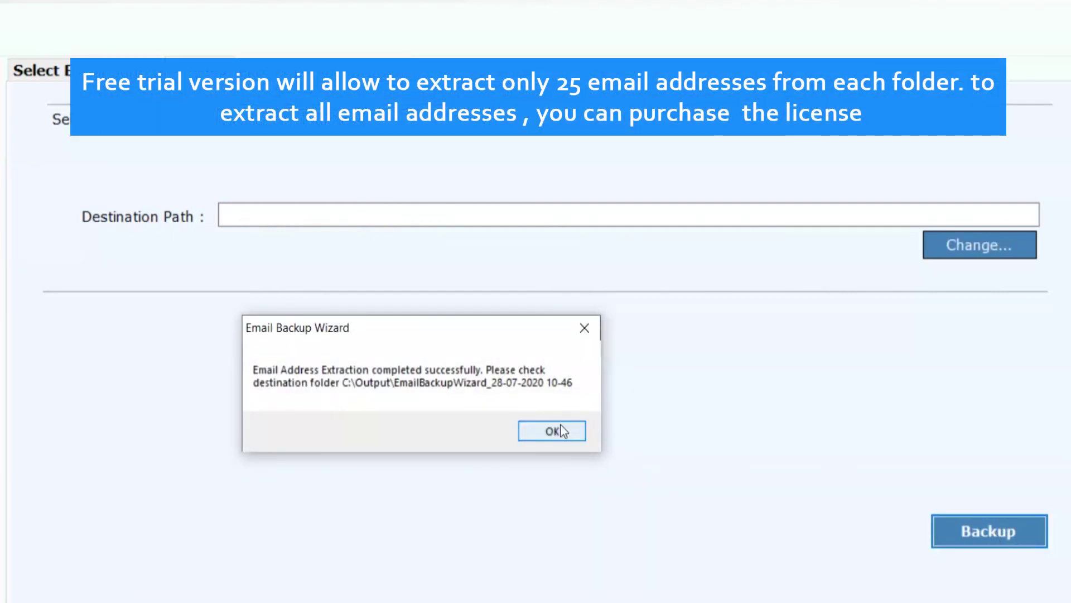
click(557, 431)
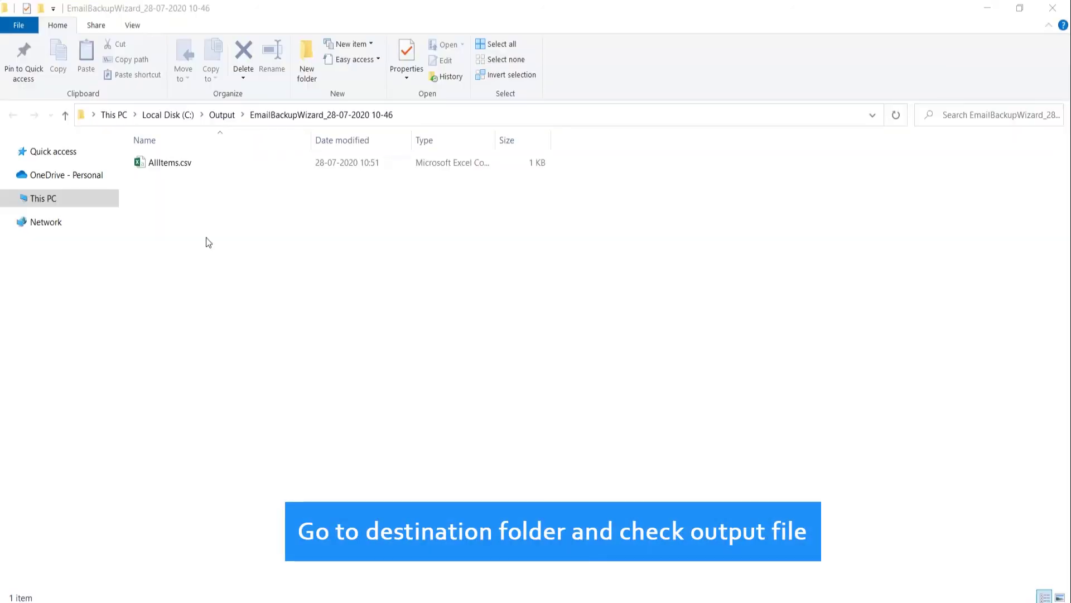
click(153, 165)
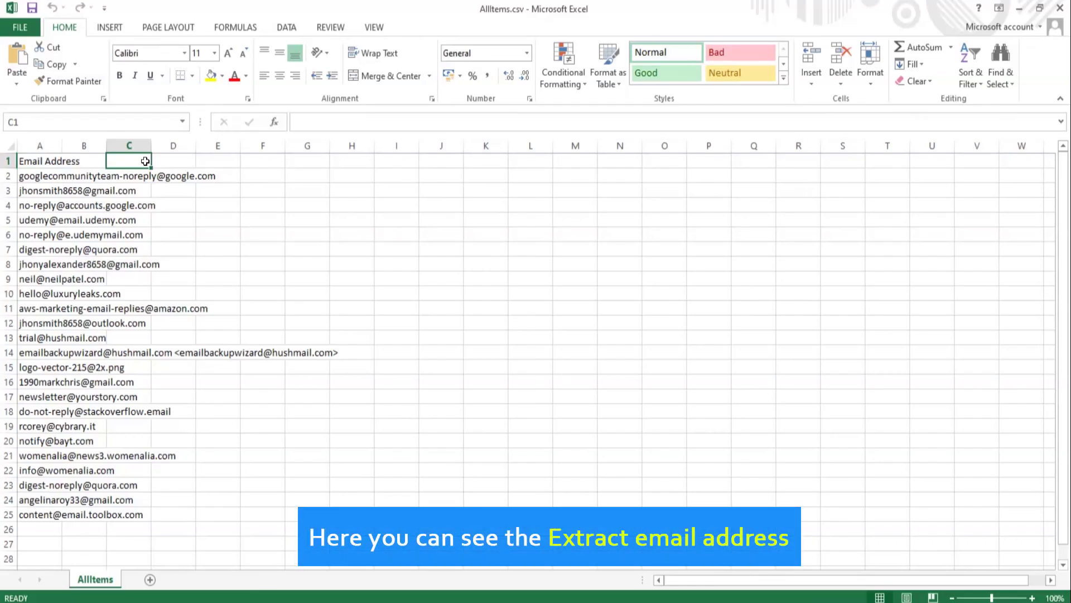